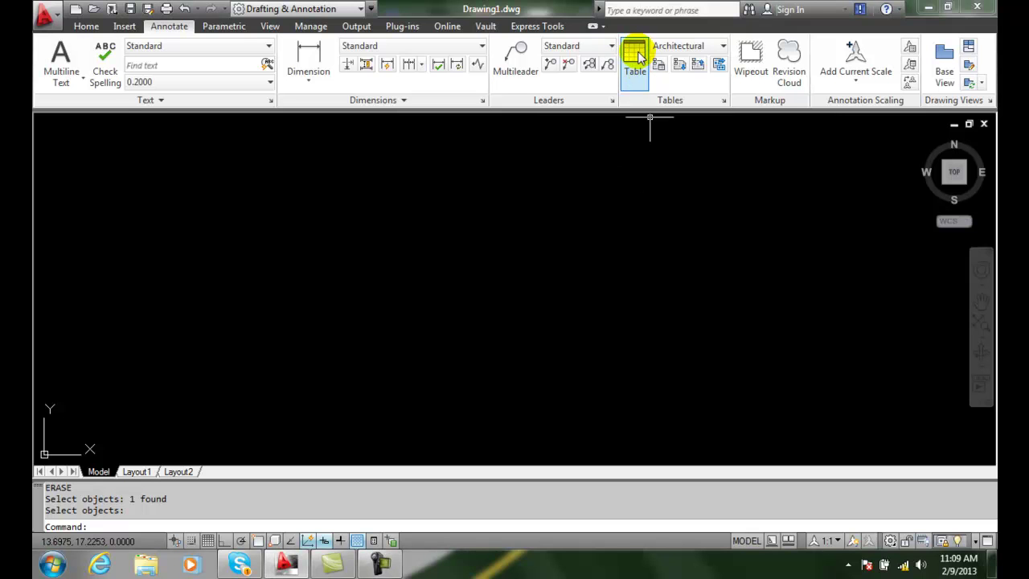
Create a new table with 5 columns and 7 data rows from Annotate > Table
{"action": "left_click", "coordinate": [635, 55]}
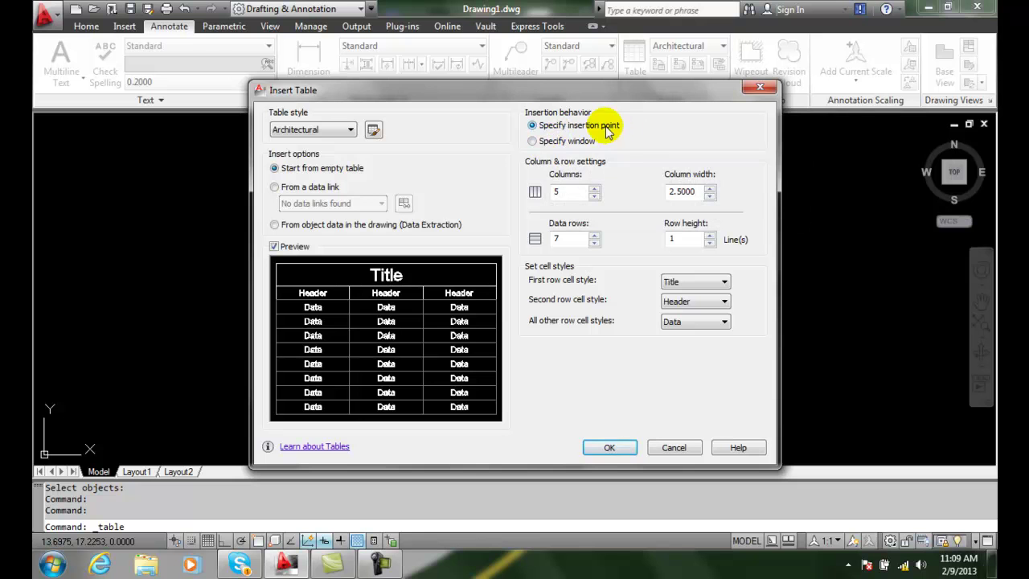
{"action": "left_click", "coordinate": [611, 448]}
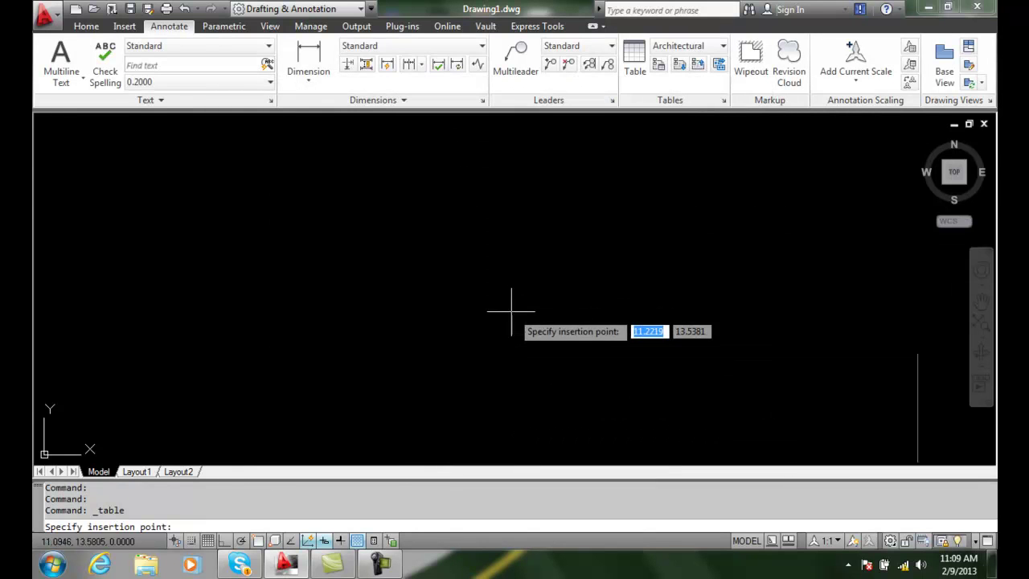
Insert the empty table at the picked point and open its merged title row at 0.2500 height
{"action": "left_click", "coordinate": [198, 185]}
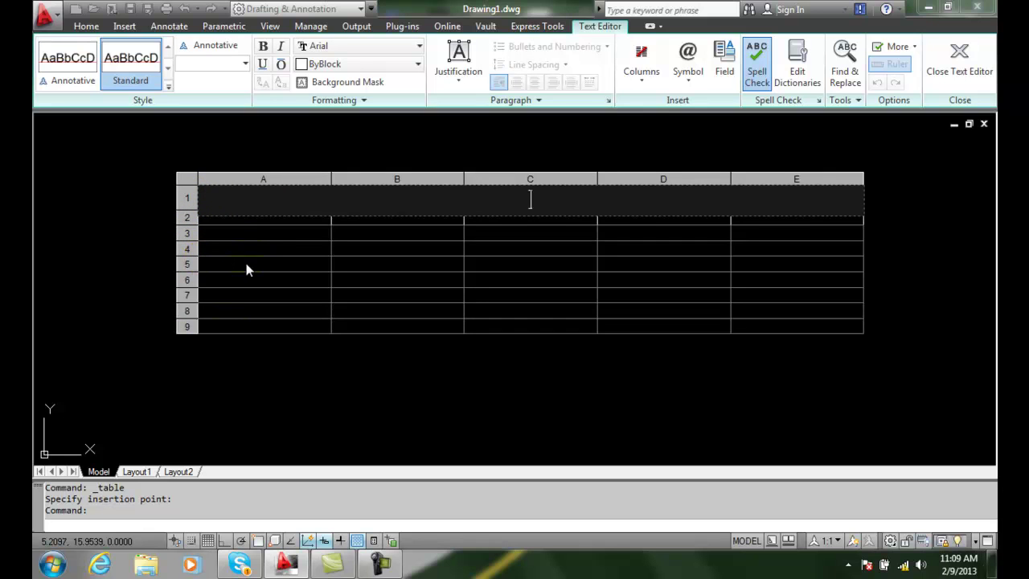
{"action": "left_click", "coordinate": [231, 295]}
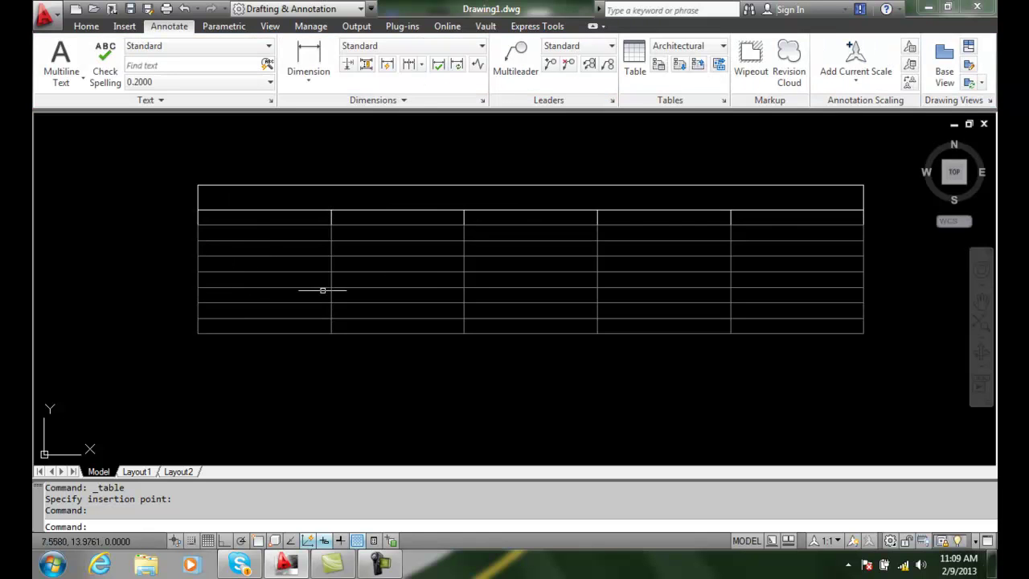
{"action": "left_click", "coordinate": [276, 291]}
{"action": "double_click", "coordinate": [276, 291]}
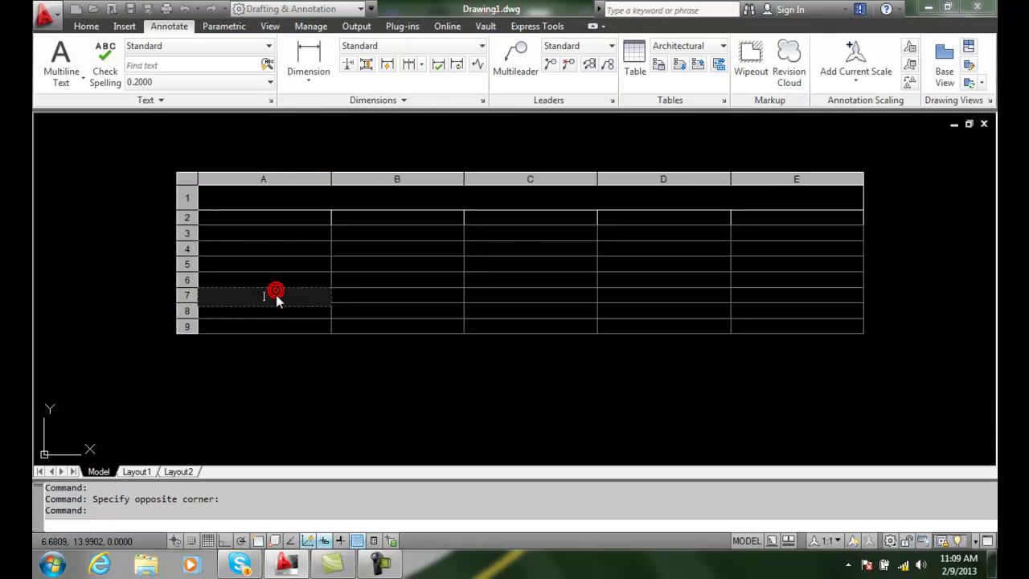
{"action": "left_click", "coordinate": [259, 283]}
{"action": "double_click", "coordinate": [259, 283]}
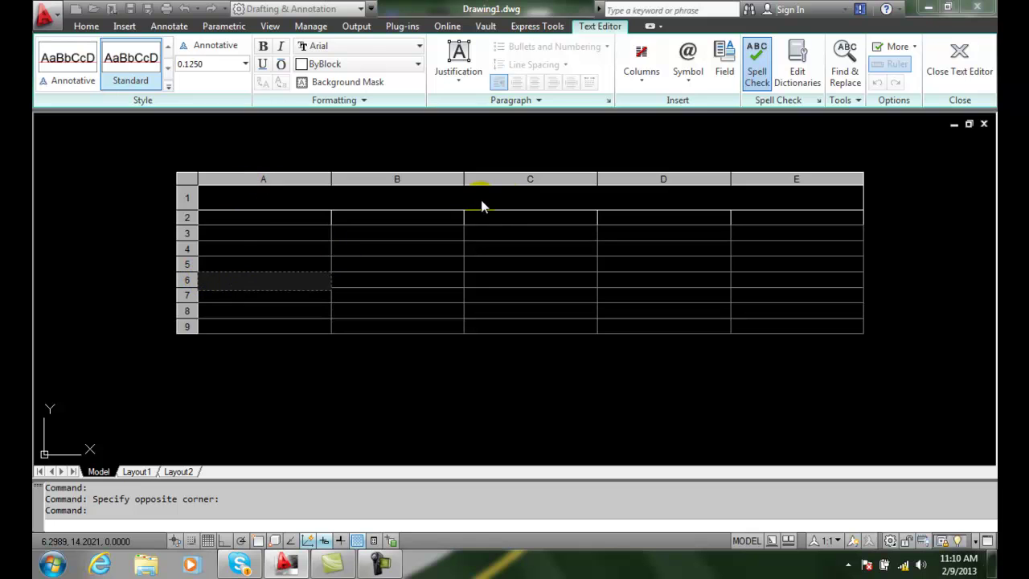
{"action": "left_click", "coordinate": [506, 201]}
{"action": "double_click", "coordinate": [513, 201]}
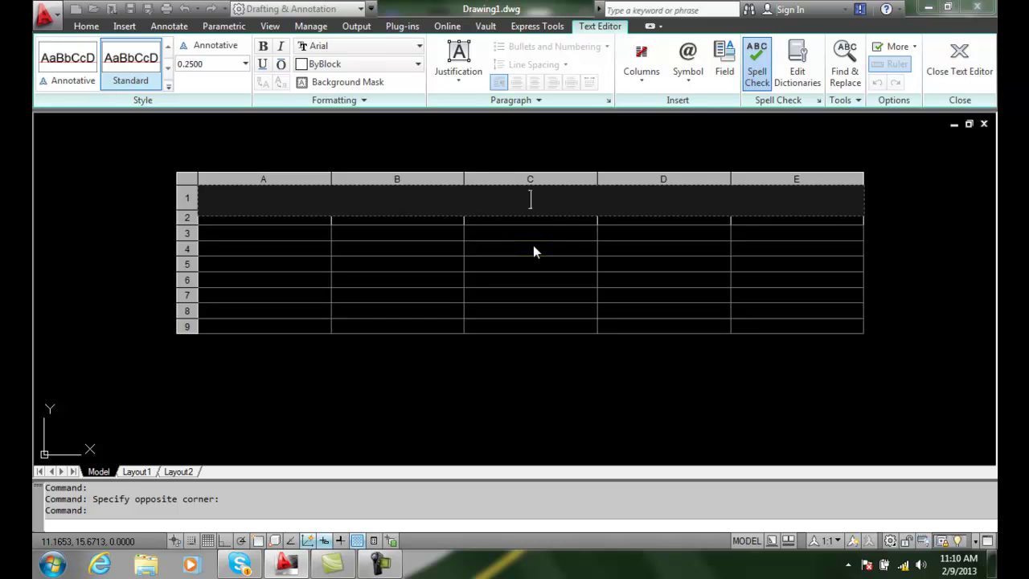
Title the table 'WINDOW SCHEDULE' in capital letters
{"action": "type", "text": "window"}
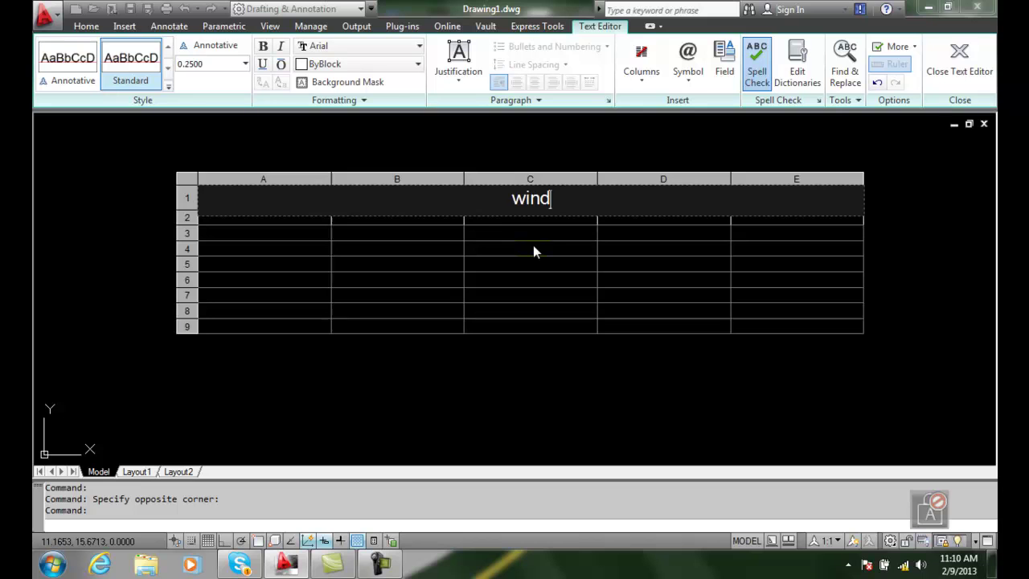
{"action": "key", "text": "BackSpace"}
{"action": "key", "text": "BackSpace"}
{"action": "key", "text": "BackSpace"}
{"action": "key", "text": "BackSpace"}
{"action": "key", "text": "BackSpace"}
{"action": "key", "text": "BackSpace"}
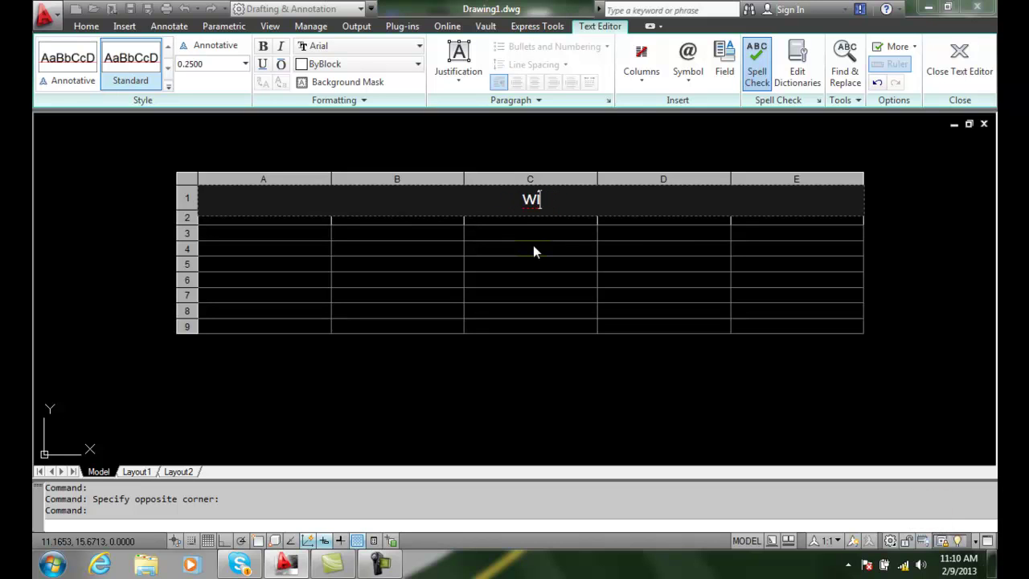
{"action": "key", "text": "Caps_Lock"}
{"action": "type", "text": "WIND"}
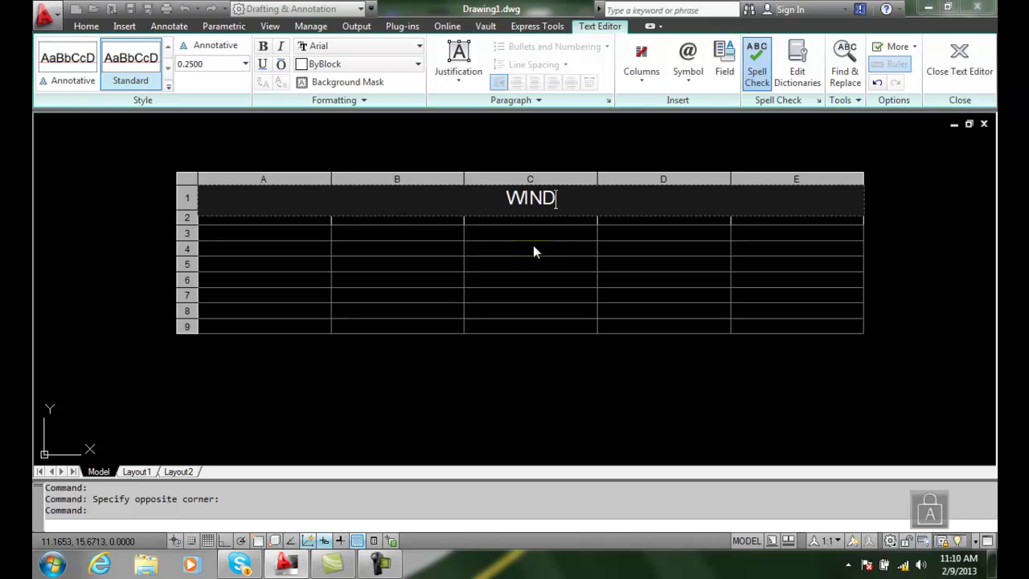
{"action": "type", "text": "OW SCHEDULE"}
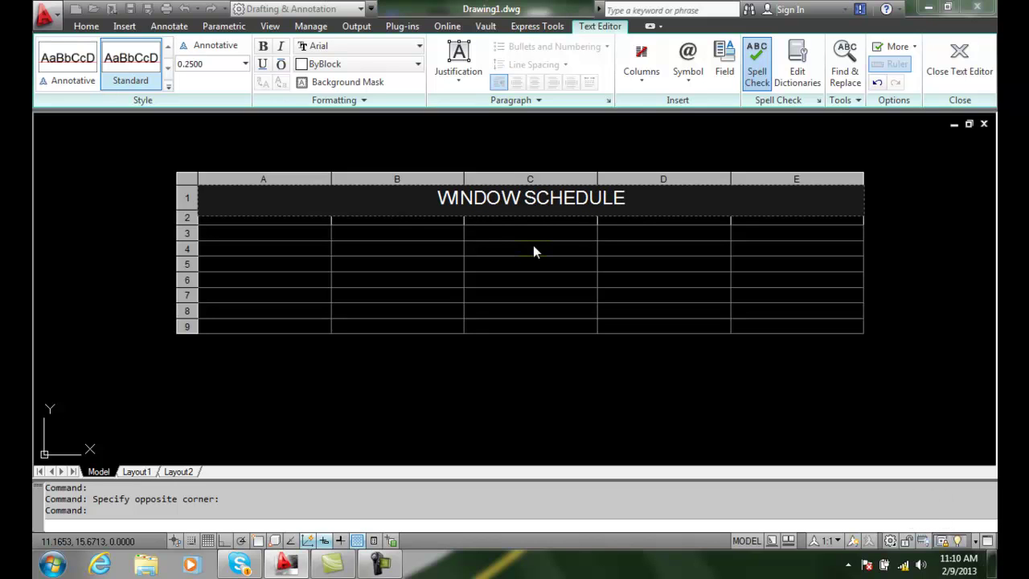
{"action": "key", "text": "Escape"}
Open header cell A2 for text entry at 0.1250 height
{"action": "left_click", "coordinate": [274, 218]}
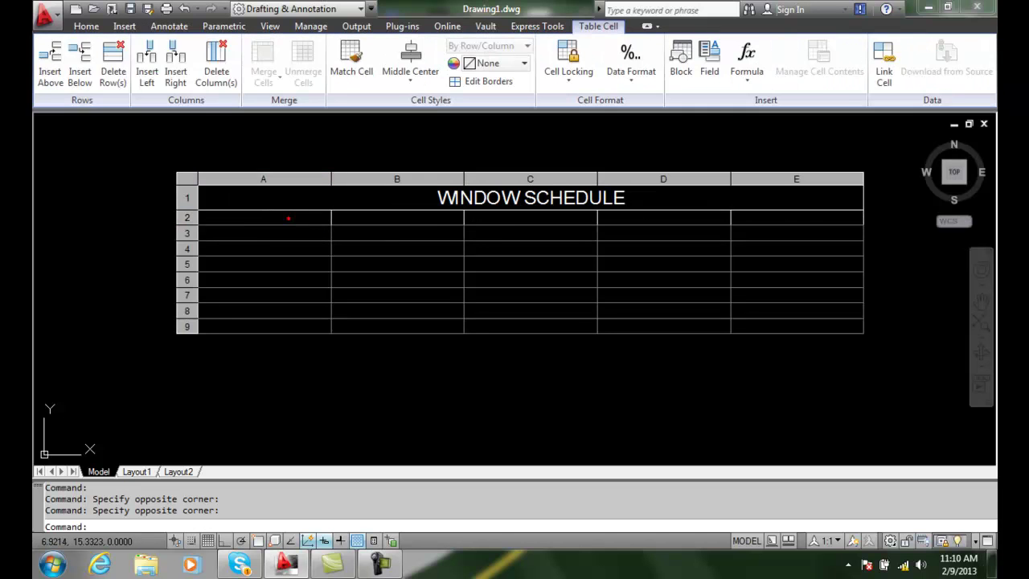
{"action": "double_click", "coordinate": [287, 218]}
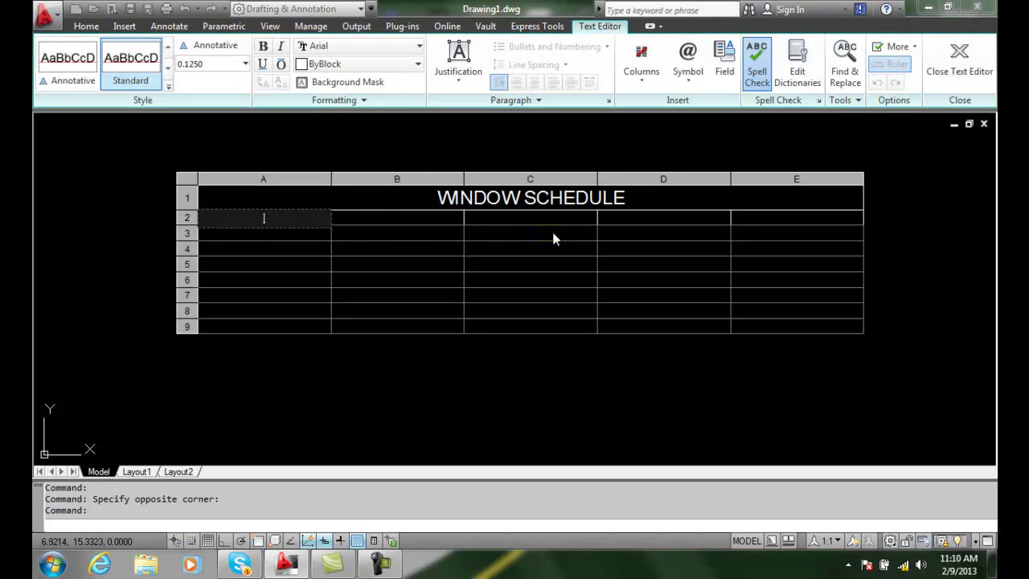
{"action": "key", "text": "Escape"}
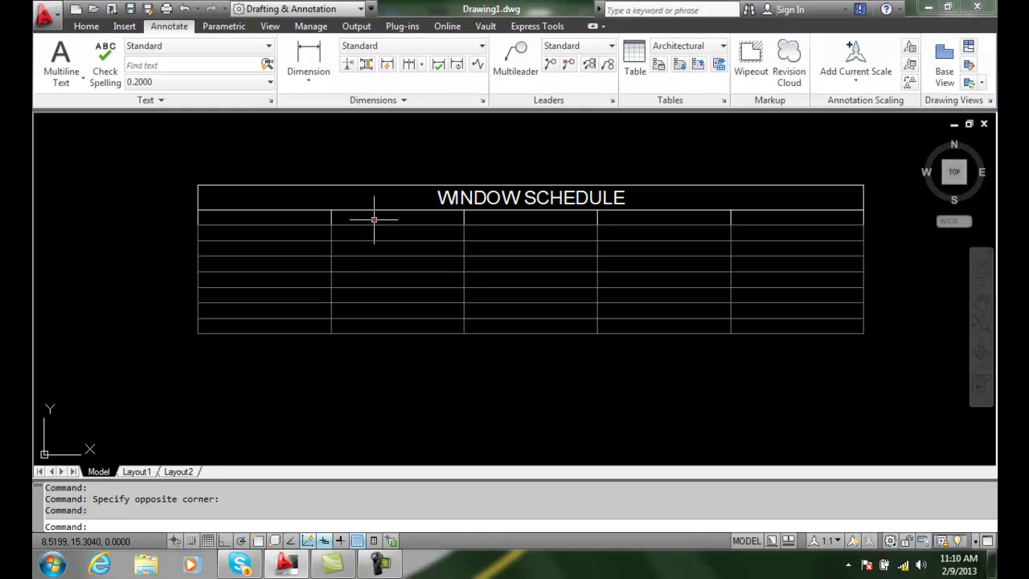
{"action": "double_click", "coordinate": [373, 219]}
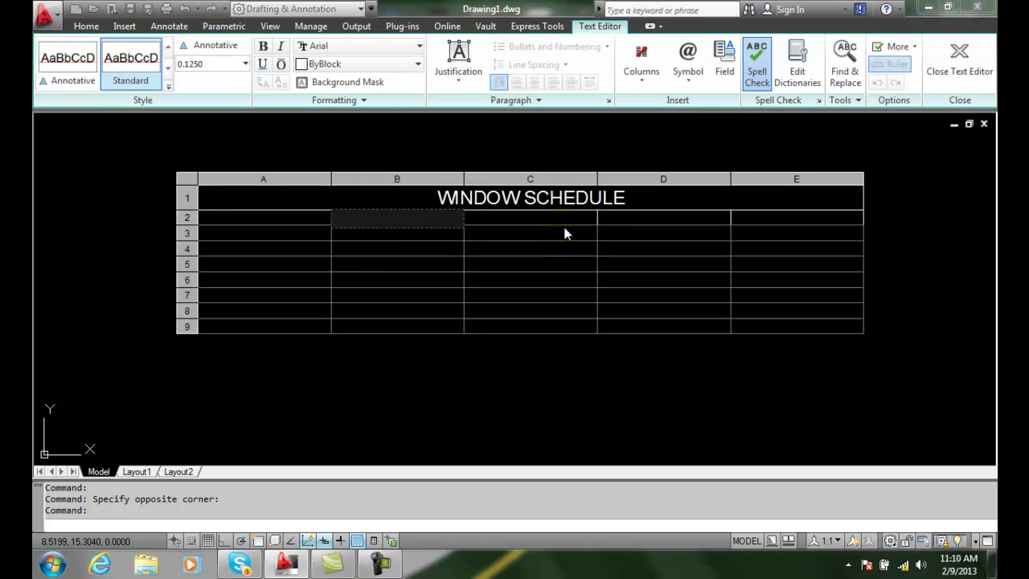
{"action": "left_click", "coordinate": [212, 219]}
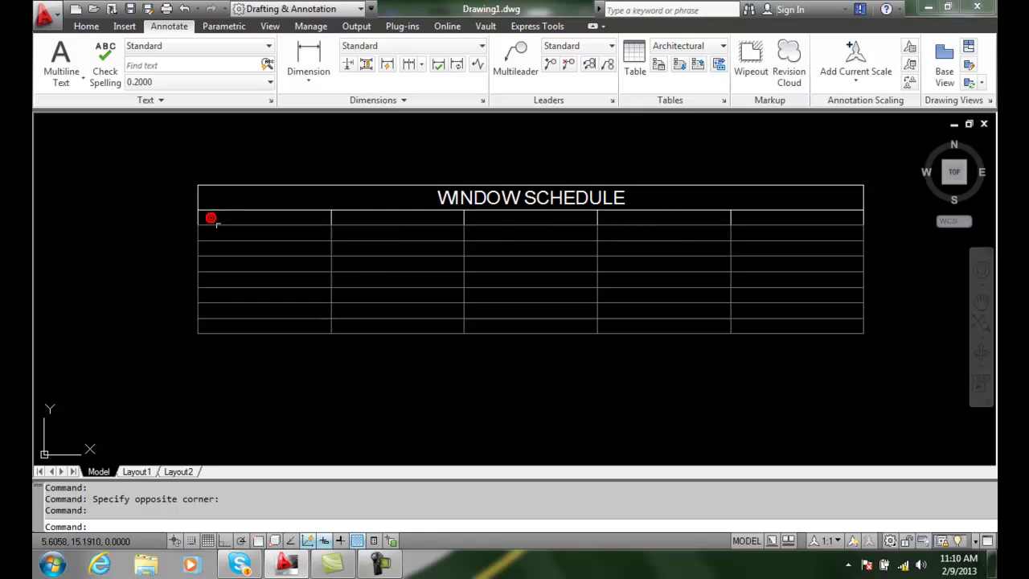
{"action": "double_click", "coordinate": [234, 215]}
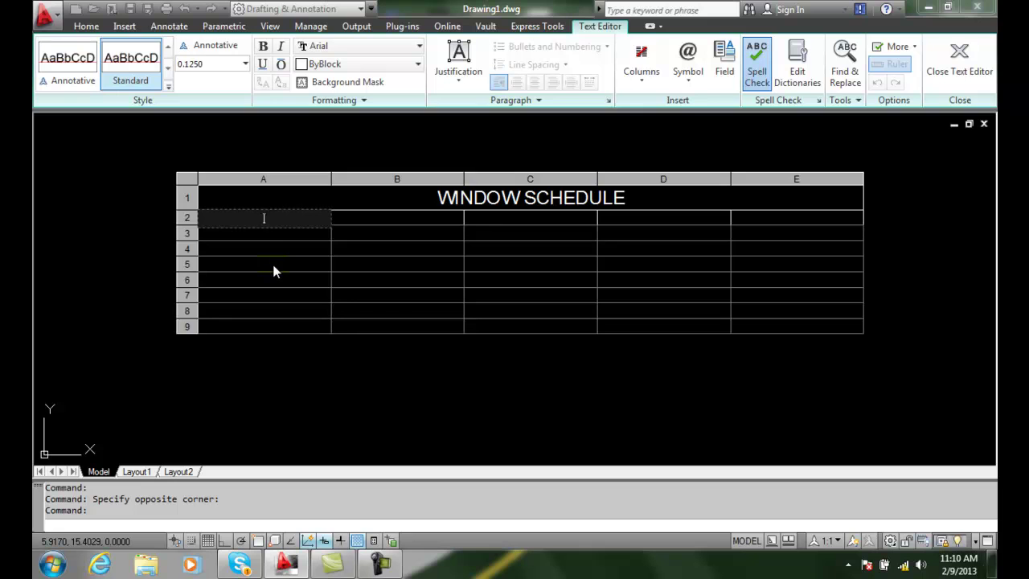
Enter headers MARK, SIZE, TYPE, ROUGH OPENING and QTY across row 2
{"action": "type", "text": "MARK"}
{"action": "key", "text": "Tab"}
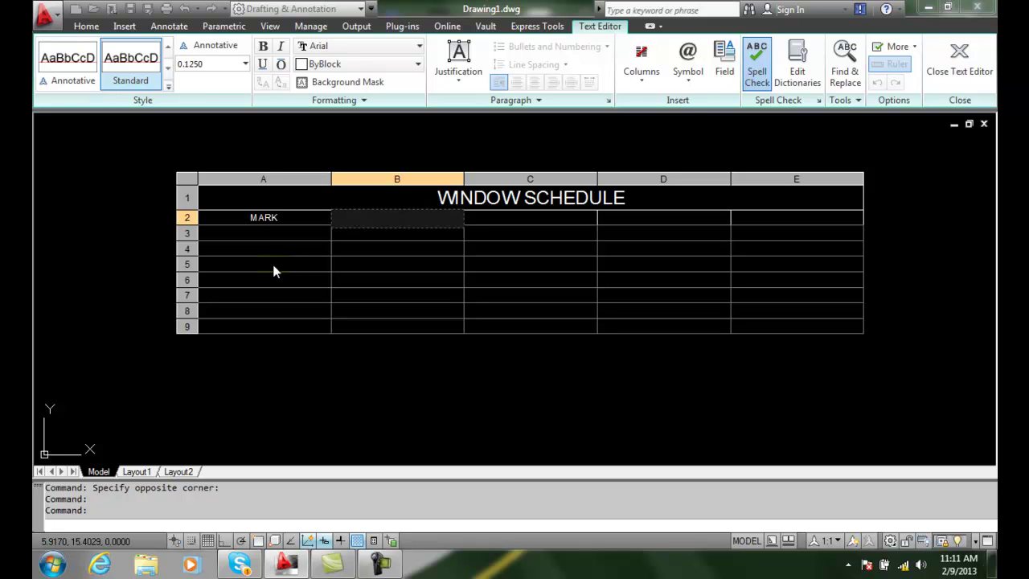
{"action": "type", "text": "SIZE"}
{"action": "key", "text": "Tab"}
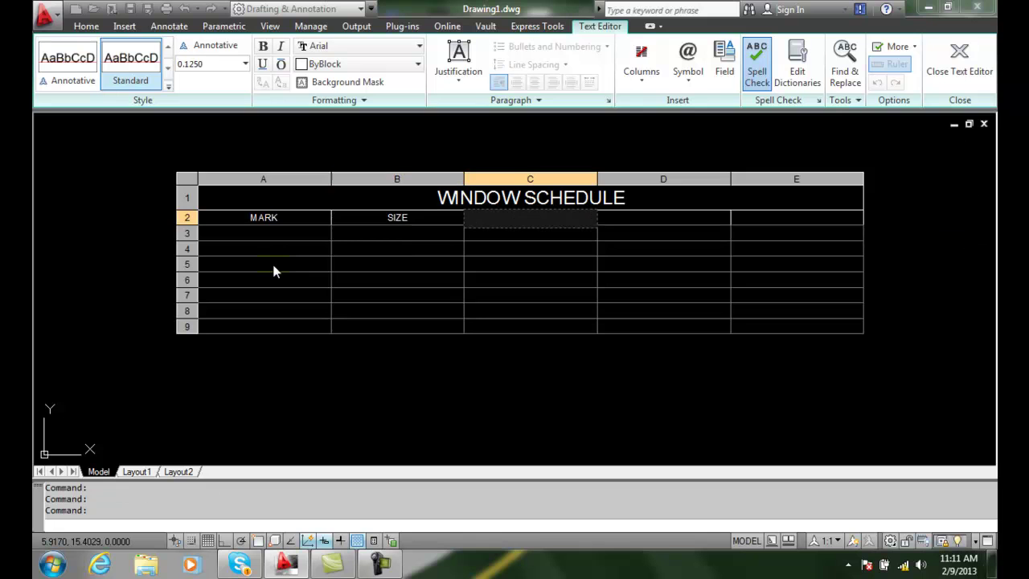
{"action": "type", "text": "TYPE"}
{"action": "key", "text": "Tab"}
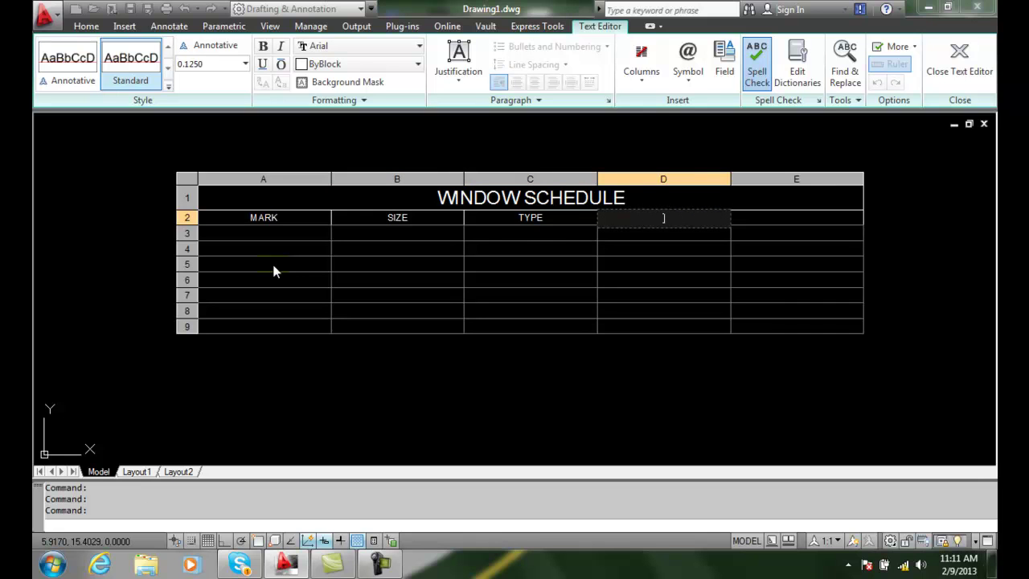
{"action": "type", "text": "ROUGH OPENING"}
{"action": "key", "text": "Tab"}
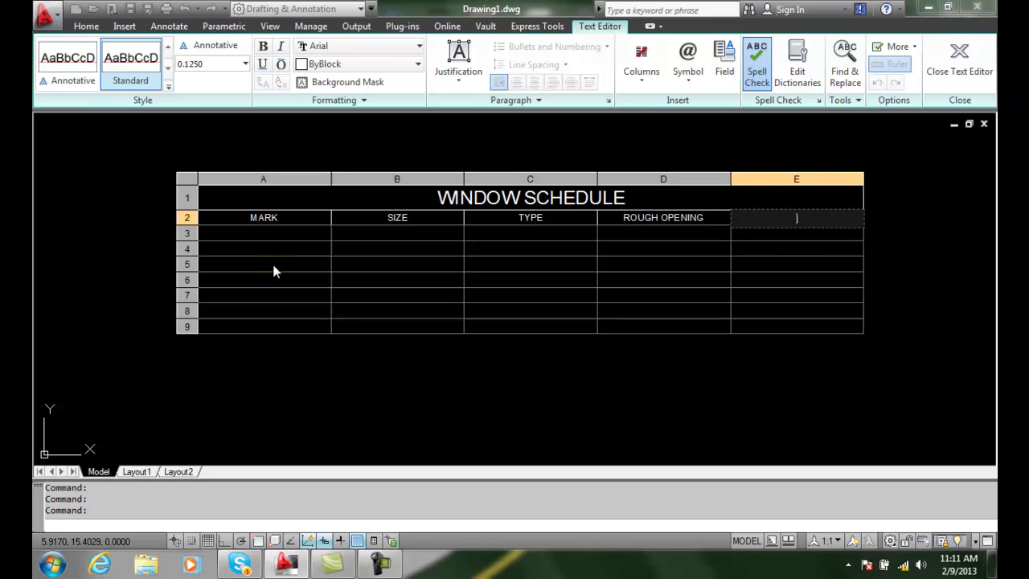
{"action": "type", "text": "QTY"}
{"action": "key", "text": "Return"}
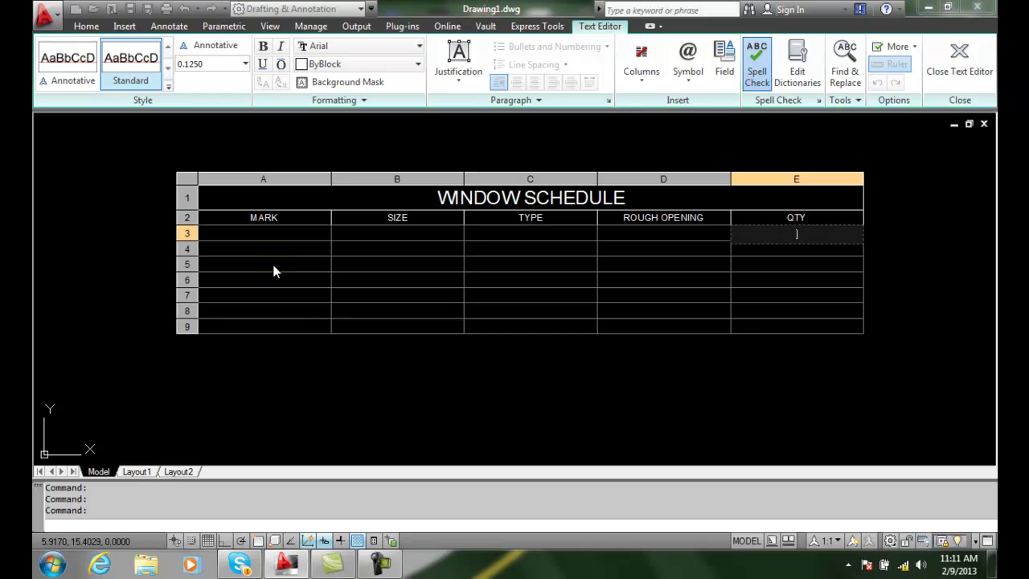
Enter marks A, B, C, D, E and F down the MARK column in rows 3–8
{"action": "key", "text": "Left"}
{"action": "key", "text": "Left"}
{"action": "key", "text": "Left"}
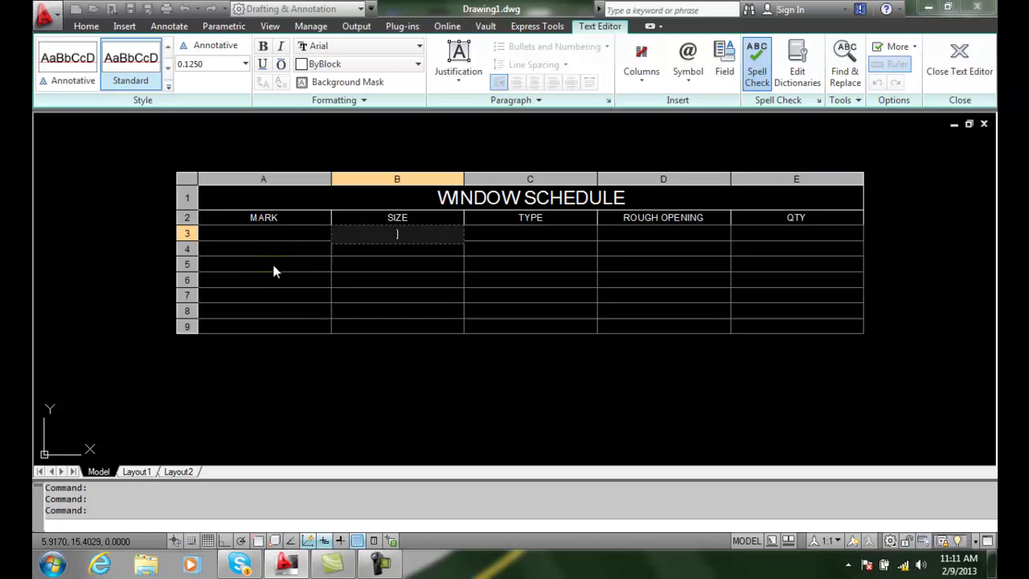
{"action": "key", "text": "Left"}
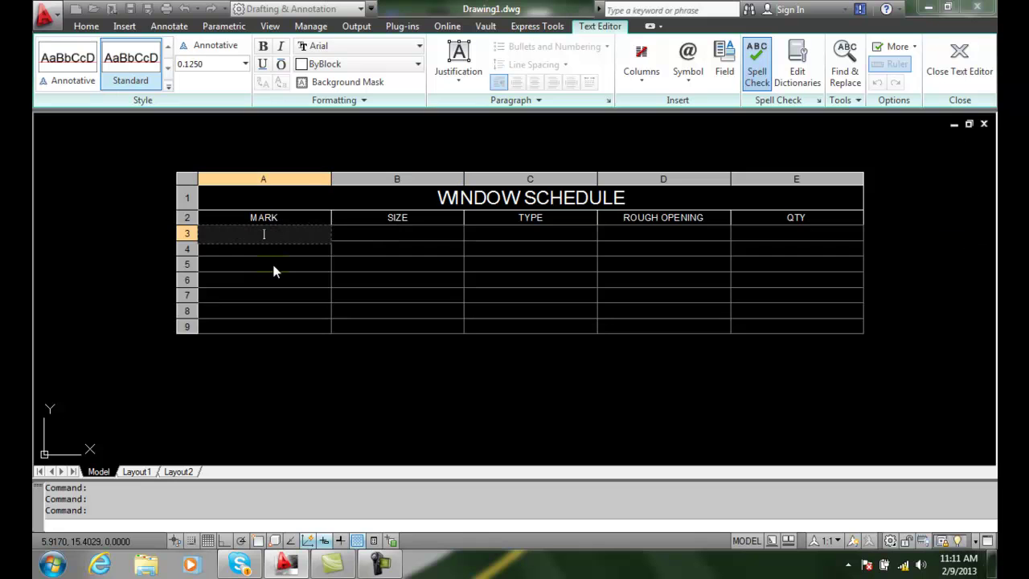
{"action": "type", "text": "a"}
{"action": "type", "text": "A"}
{"action": "key", "text": "Down"}
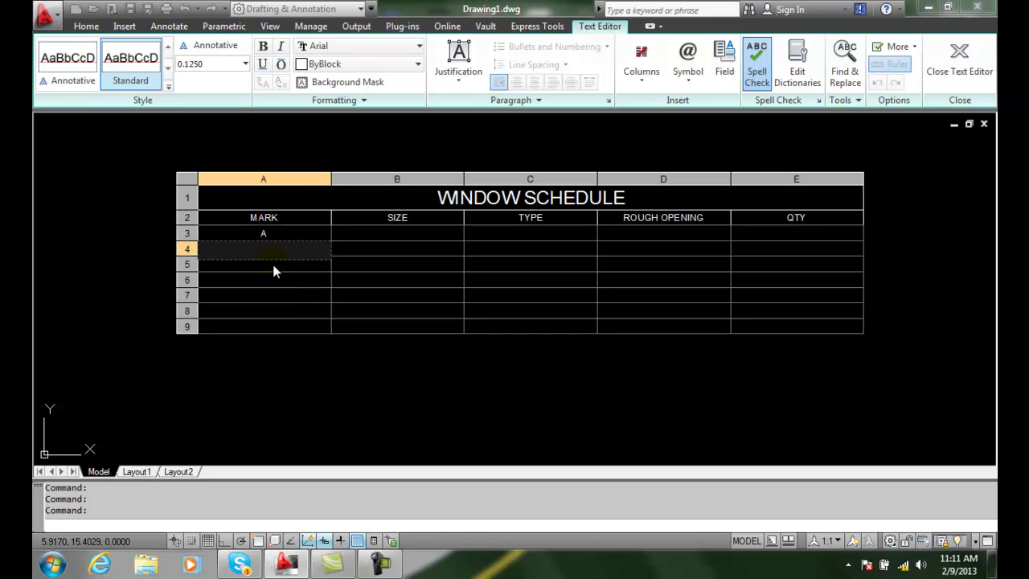
{"action": "type", "text": "B"}
{"action": "key", "text": "Down"}
{"action": "type", "text": "C"}
{"action": "key", "text": "Down"}
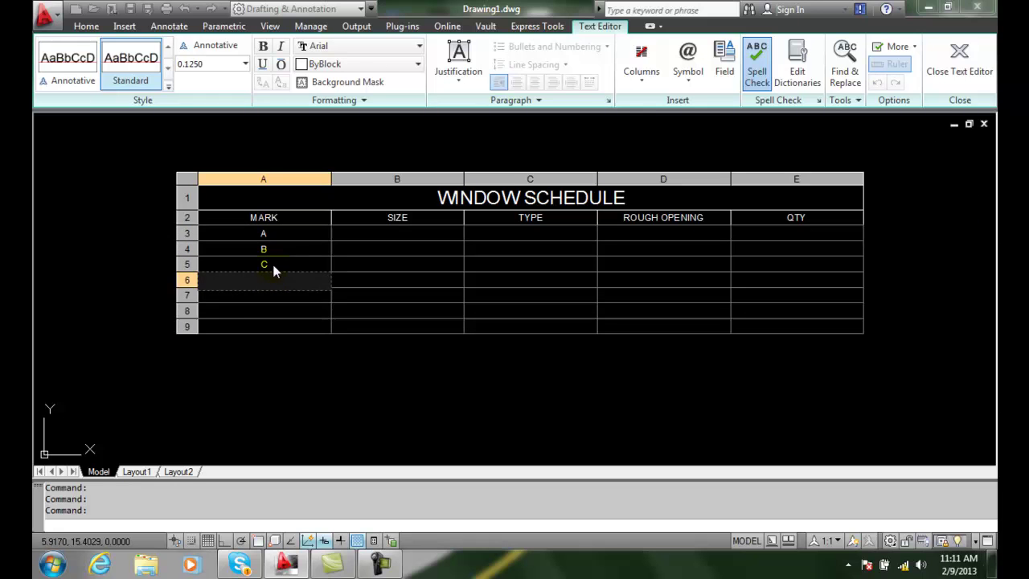
{"action": "type", "text": "D"}
{"action": "key", "text": "Down"}
{"action": "type", "text": "E"}
{"action": "key", "text": "Down"}
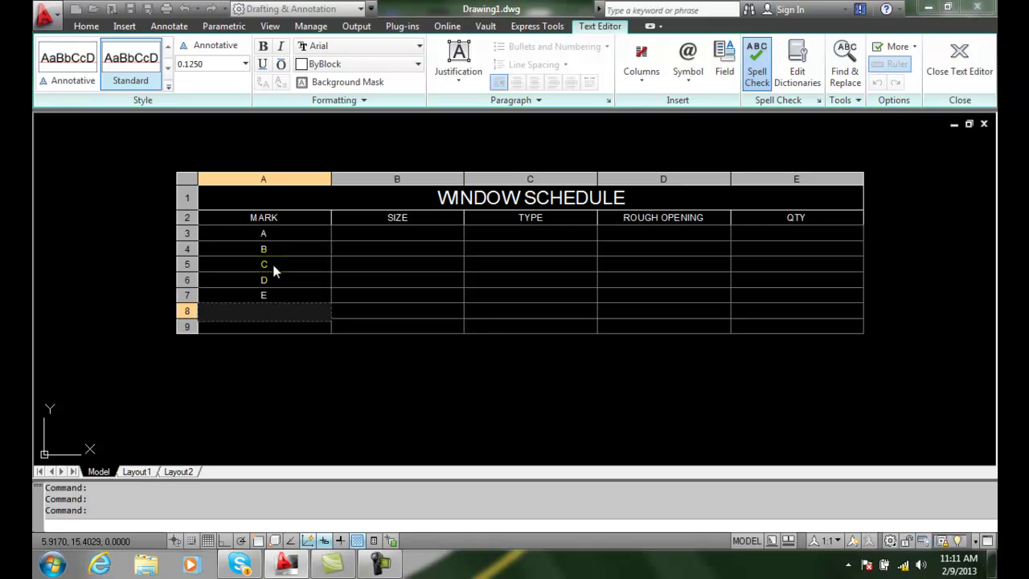
{"action": "type", "text": "F"}
{"action": "key", "text": "Down"}
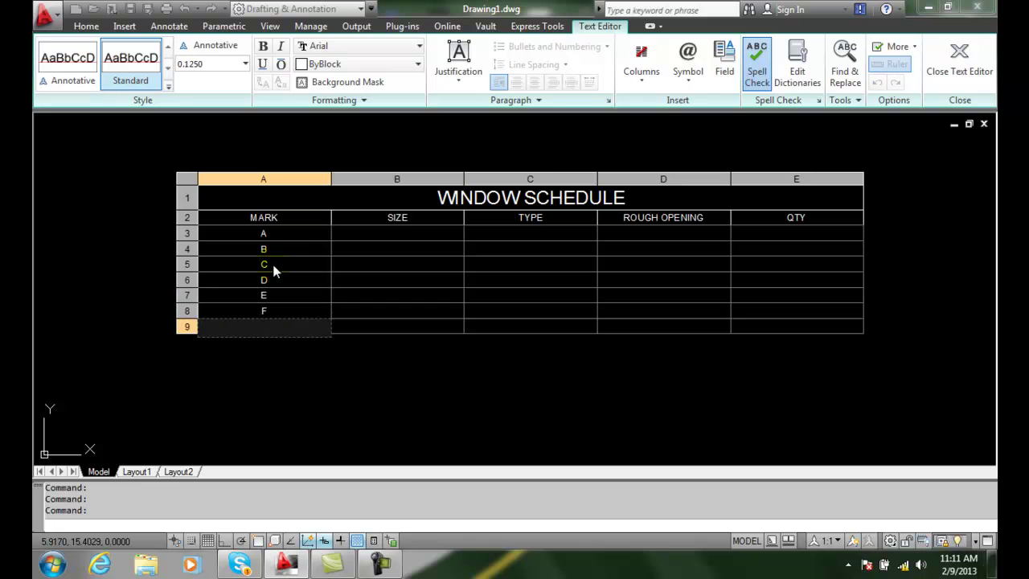
Return to the SIZE cell B3 for mark A
{"action": "key", "text": "Up"}
{"action": "key", "text": "Tab"}
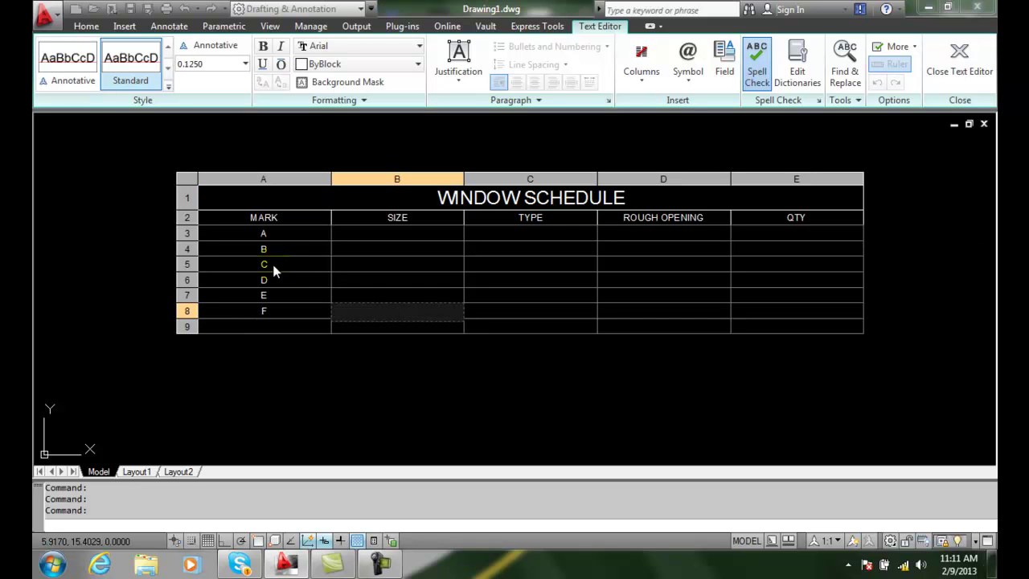
{"action": "key", "text": "Up"}
{"action": "key", "text": "Up"}
{"action": "key", "text": "Up"}
{"action": "key", "text": "Up"}
{"action": "key", "text": "Up"}
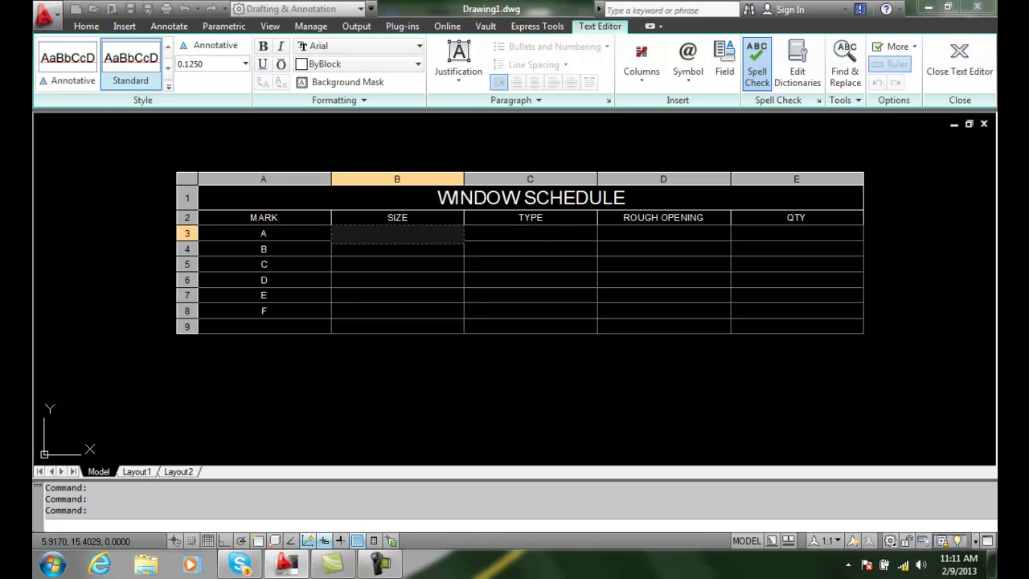
{"action": "key", "text": "shift+Tab"}
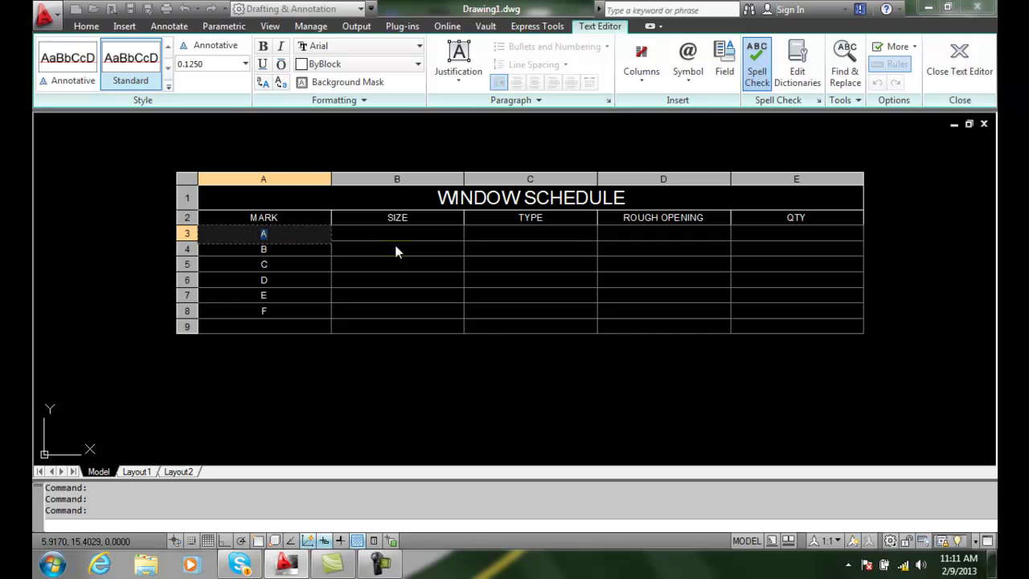
{"action": "key", "text": "Tab"}
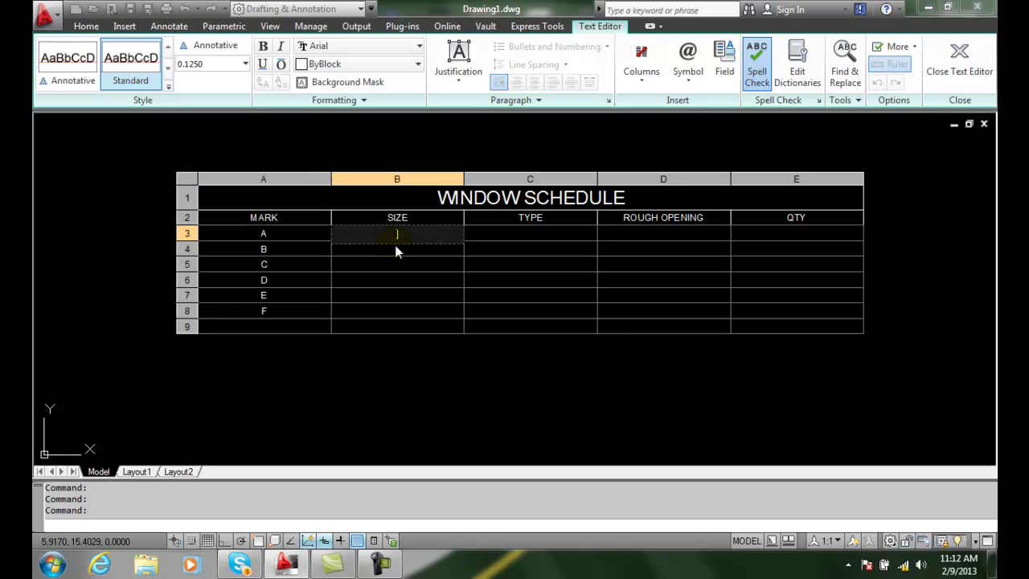
{"action": "key", "text": "Tab"}
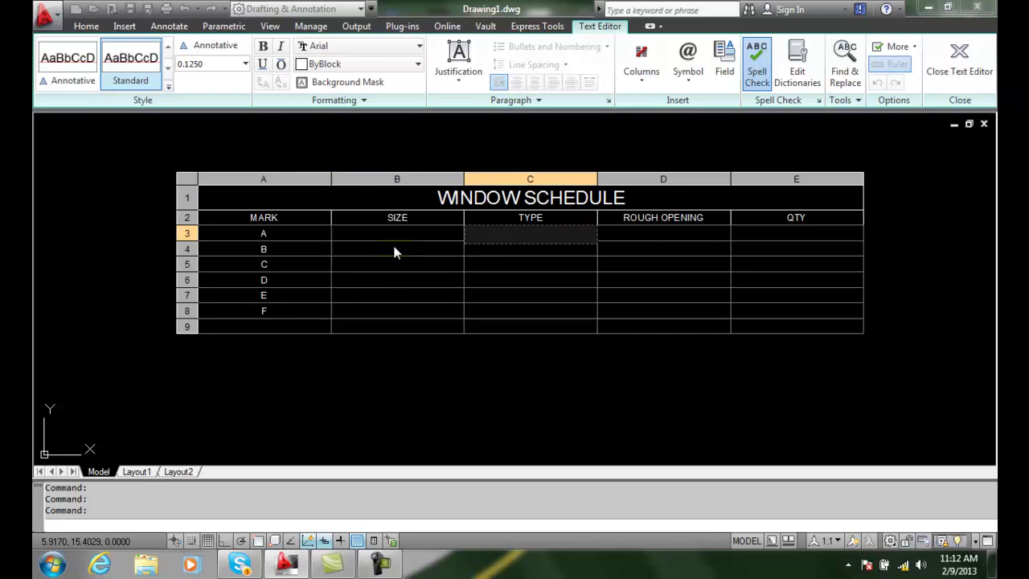
{"action": "key", "text": "shift+Tab"}
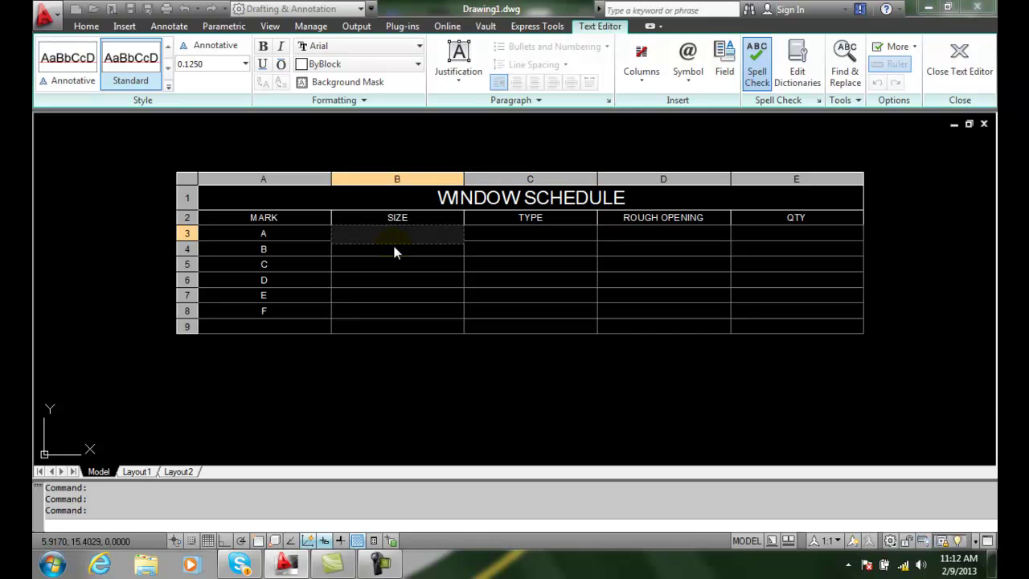
{"action": "key", "text": "shift+Tab"}
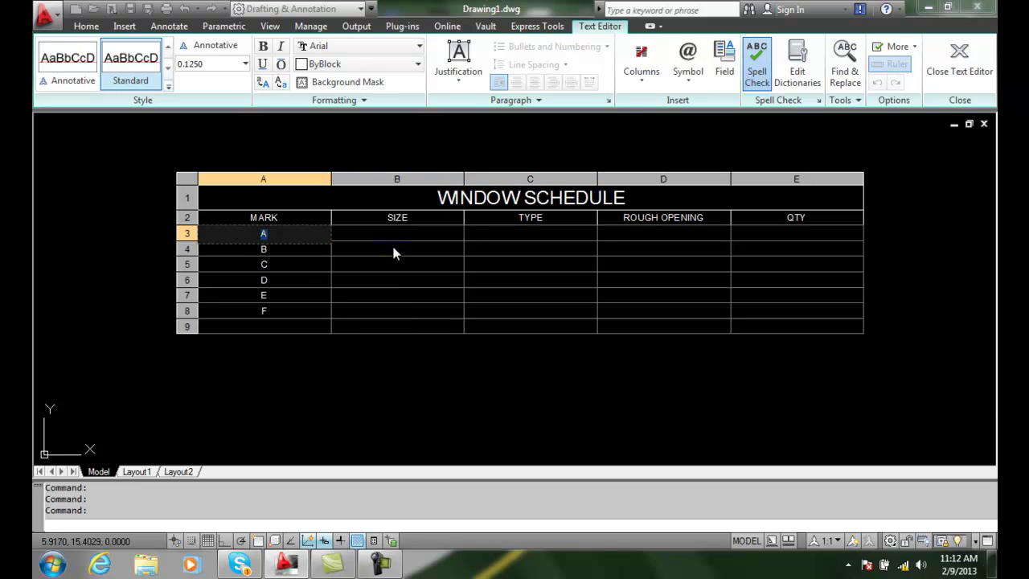
{"action": "key", "text": "Tab"}
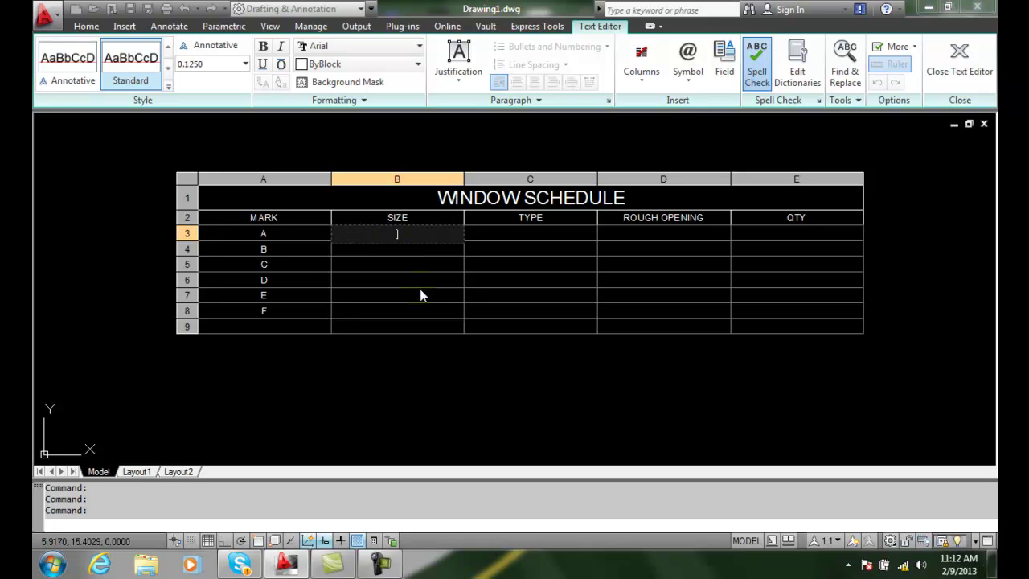
Enter 'LONG SENTENCE' in cell B3, correcting the 'SENTANCE' misspelling
{"action": "type", "text": "LONG SE"}
{"action": "type", "text": "NT"}
{"action": "type", "text": "ANCE"}
{"action": "key", "text": "BackSpace"}
{"action": "key", "text": "BackSpace"}
{"action": "key", "text": "BackSpace"}
{"action": "key", "text": "BackSpace"}
{"action": "type", "text": "ENCE"}
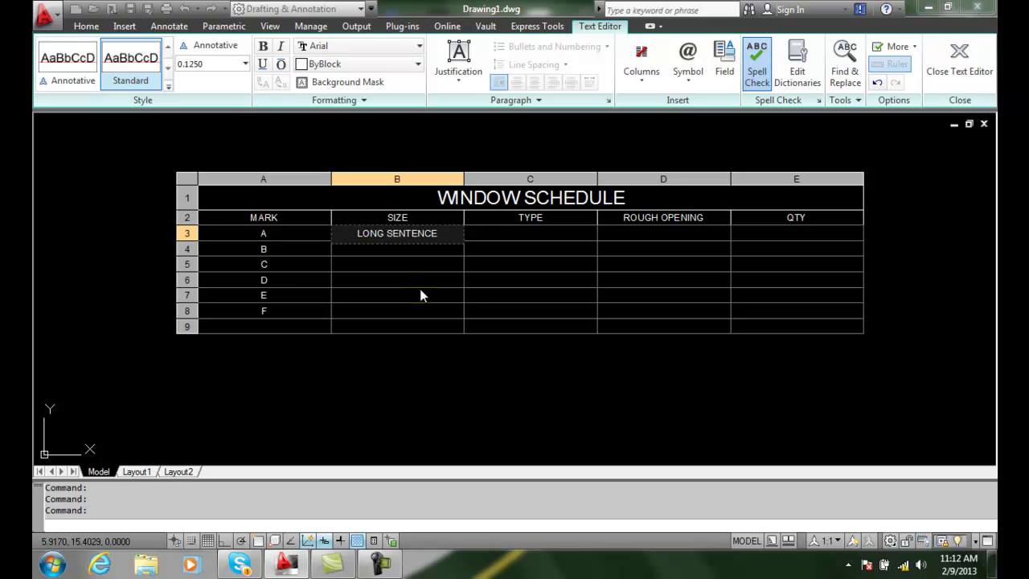
{"action": "key", "text": "Return"}
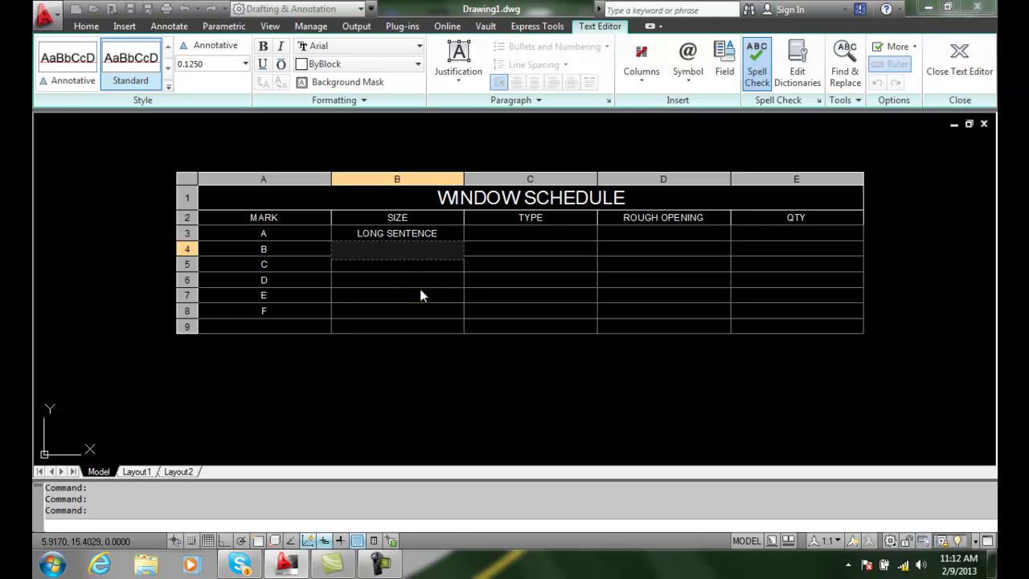
{"action": "key", "text": "Return"}
{"action": "key", "text": "Return"}
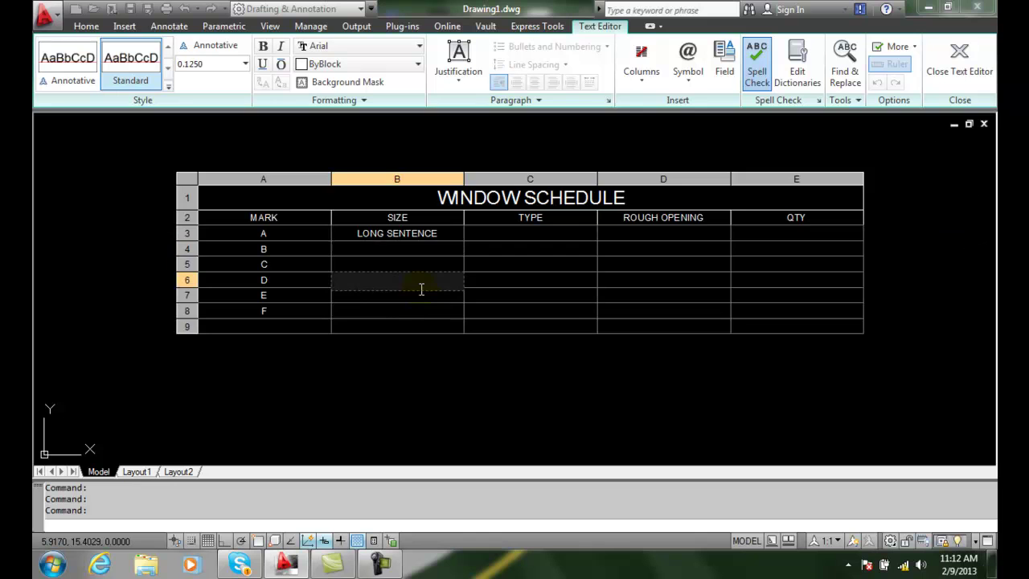
{"action": "key", "text": "Up"}
{"action": "key", "text": "Up"}
{"action": "key", "text": "Up"}
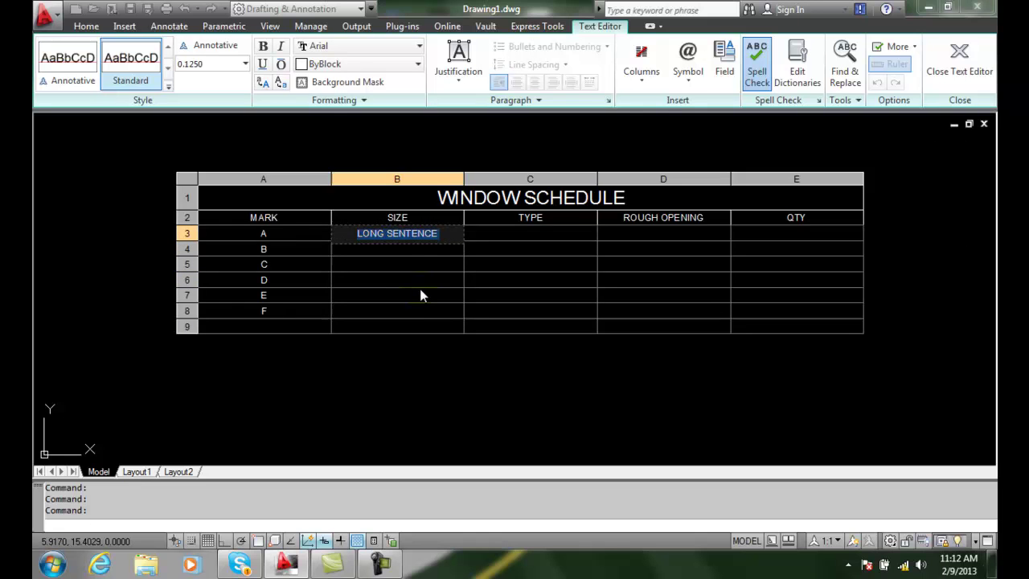
Add a second line 'SECOND ROW OF TEXT IN A CELL' after LONG SENTENCE in cell B3
{"action": "left_click", "coordinate": [447, 233]}
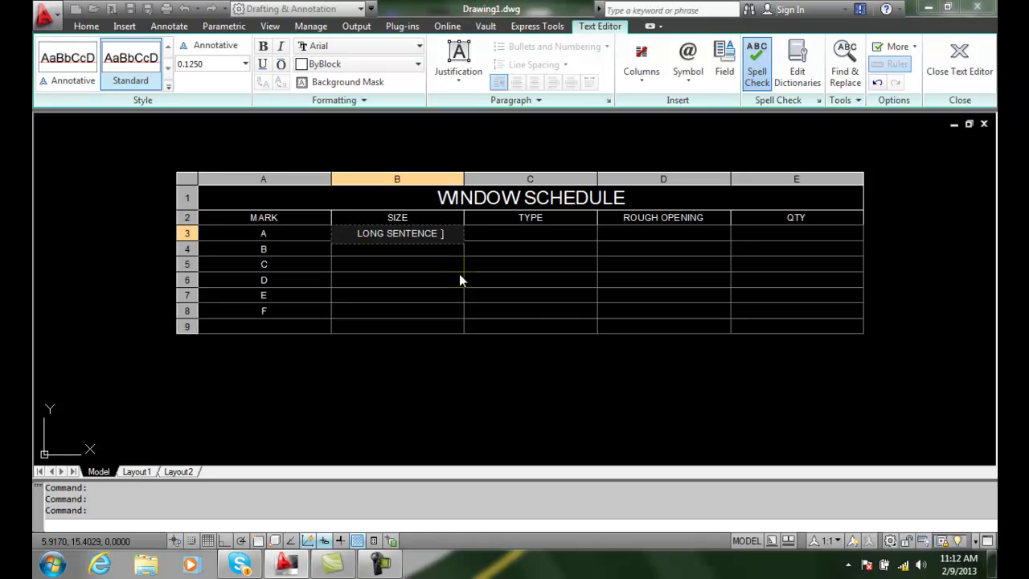
{"action": "key", "text": "alt+Return"}
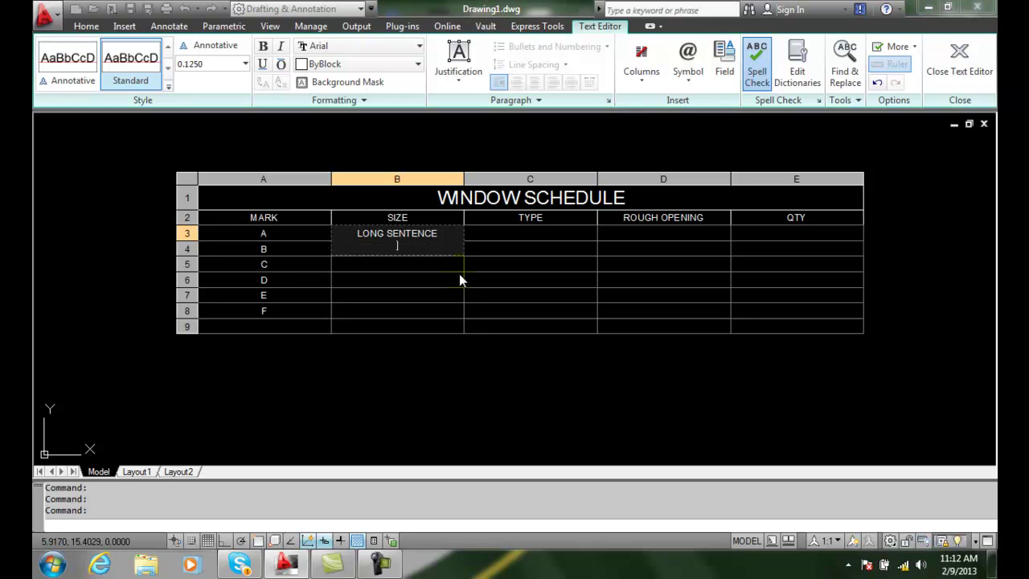
{"action": "type", "text": "SECO"}
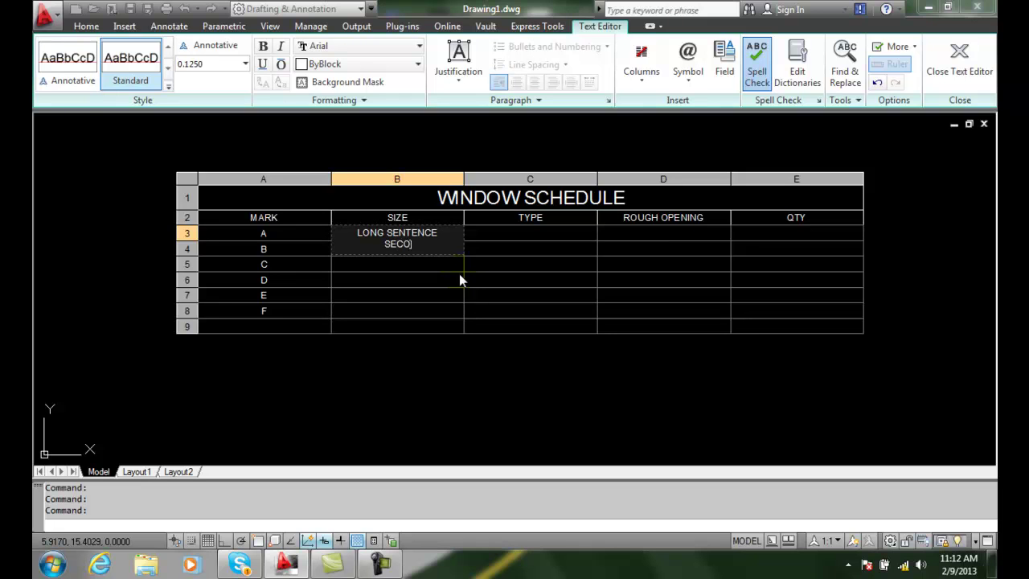
{"action": "type", "text": "ND ROW OF TEXT IN A"}
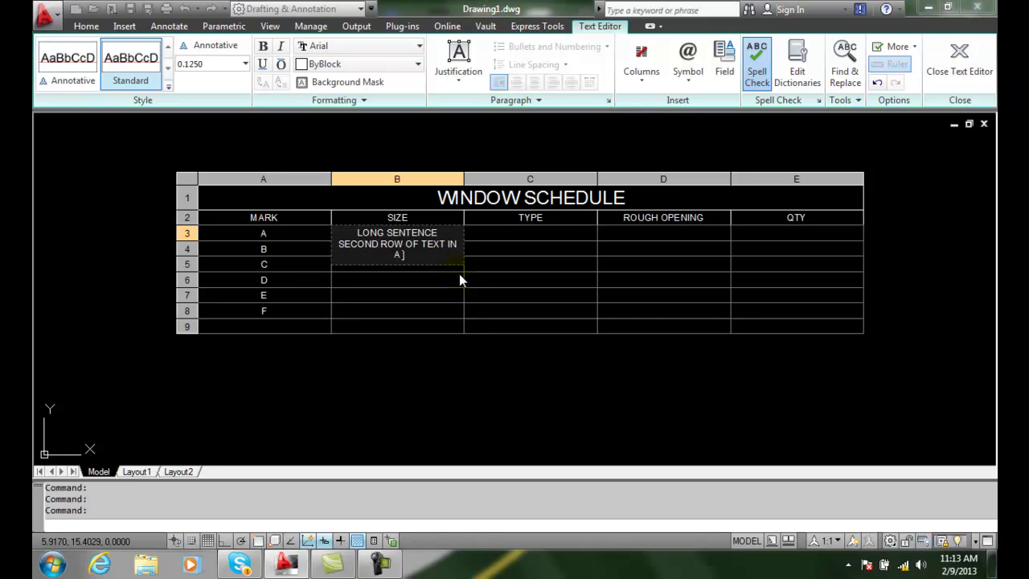
{"action": "type", "text": " CELL"}
{"action": "key", "text": "Return"}
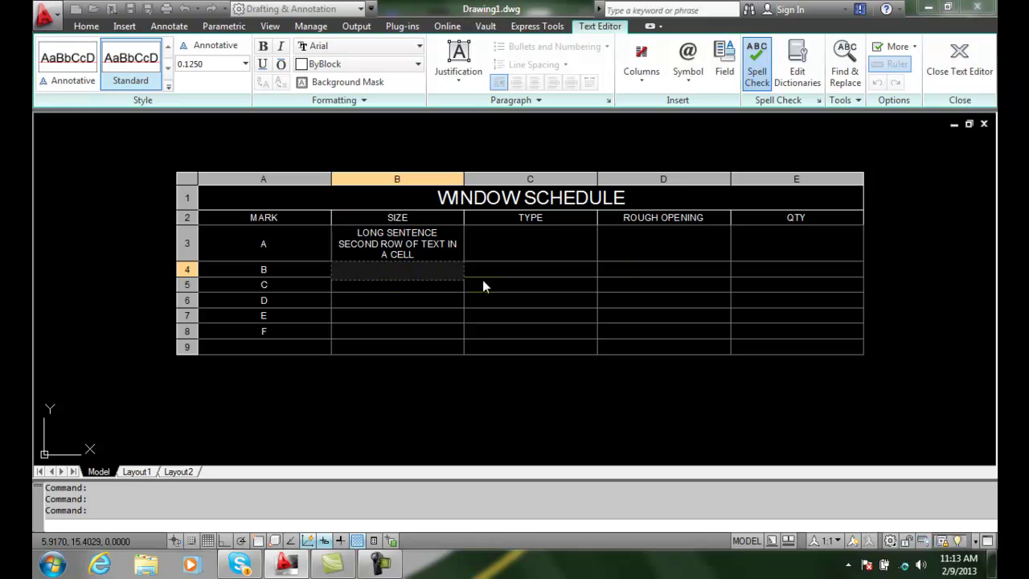
{"action": "left_click", "coordinate": [952, 74]}
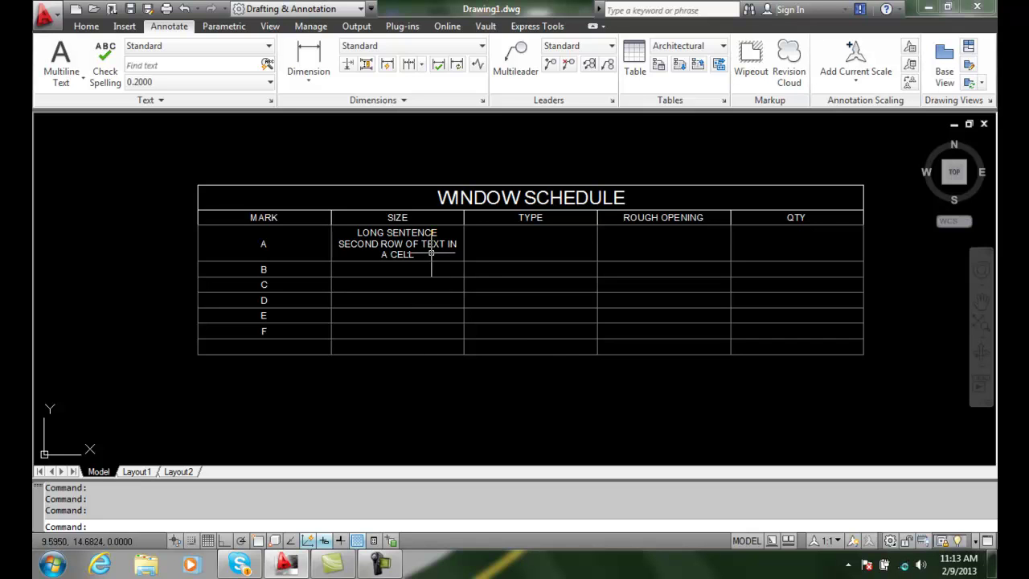
{"action": "double_click", "coordinate": [407, 244]}
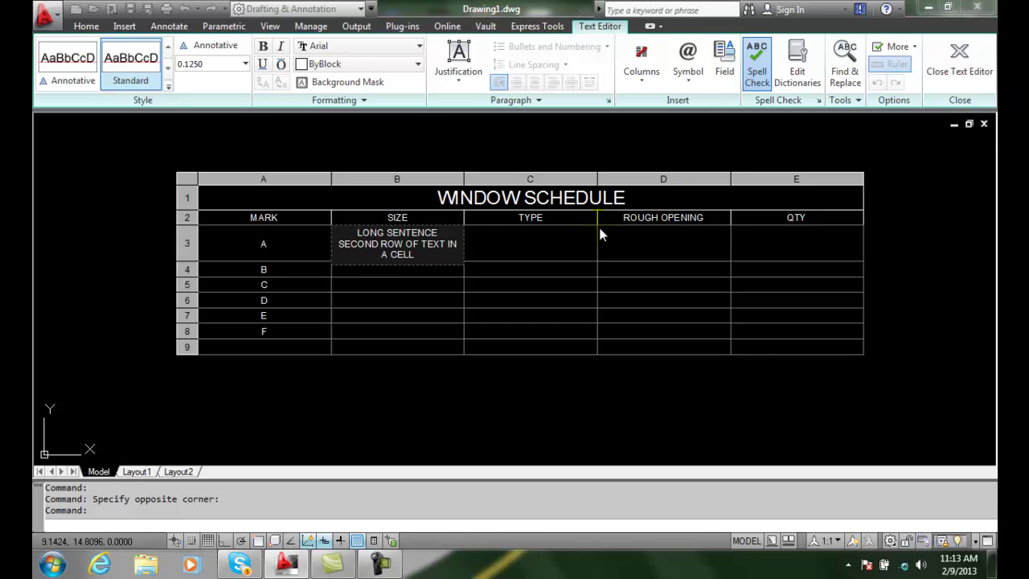
Enter 'TYPING' in mark A's TYPE cell C3, then close the text editor
{"action": "left_click", "coordinate": [960, 53]}
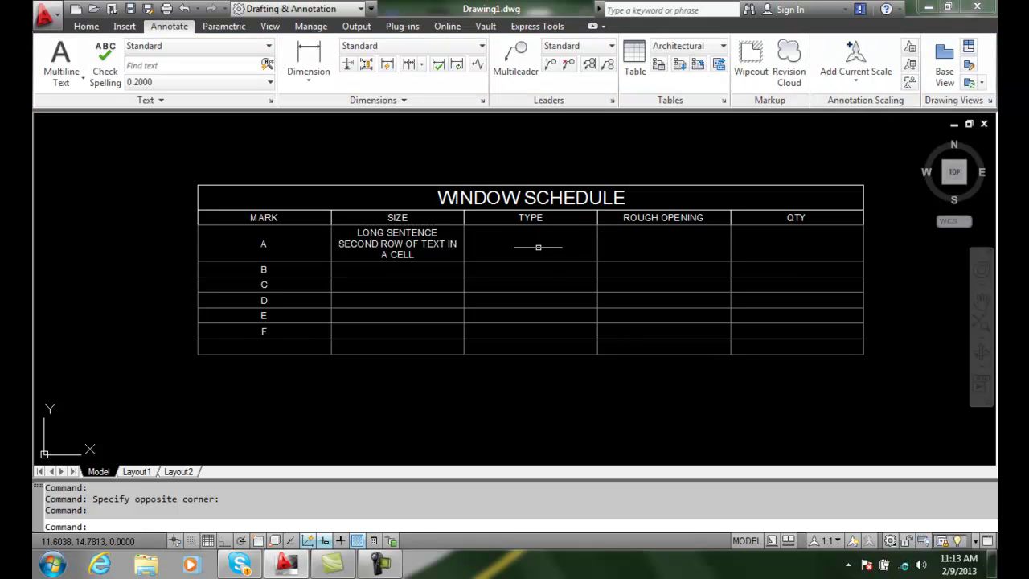
{"action": "double_click", "coordinate": [544, 245]}
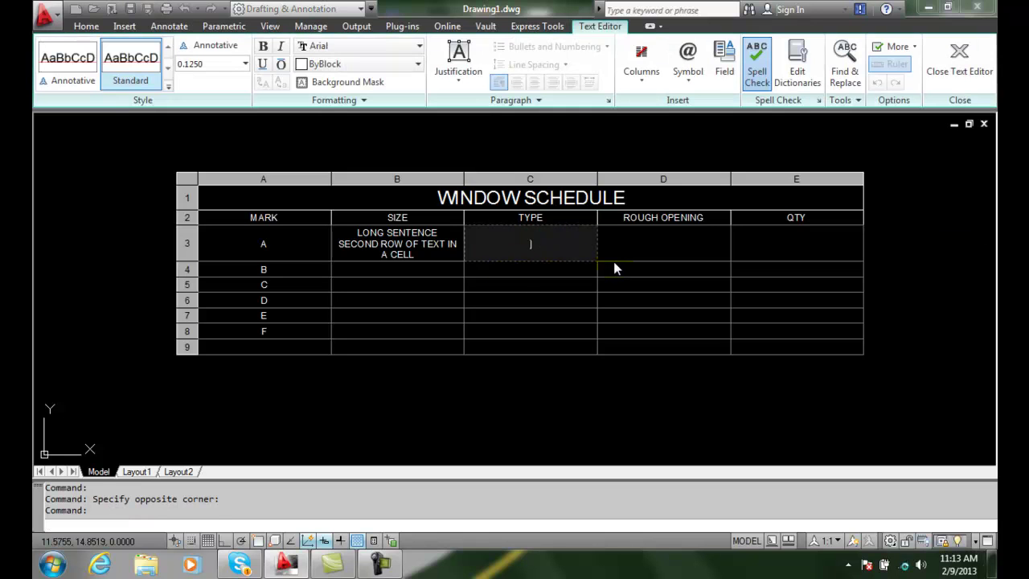
{"action": "type", "text": "TYPING"}
{"action": "key", "text": "Return"}
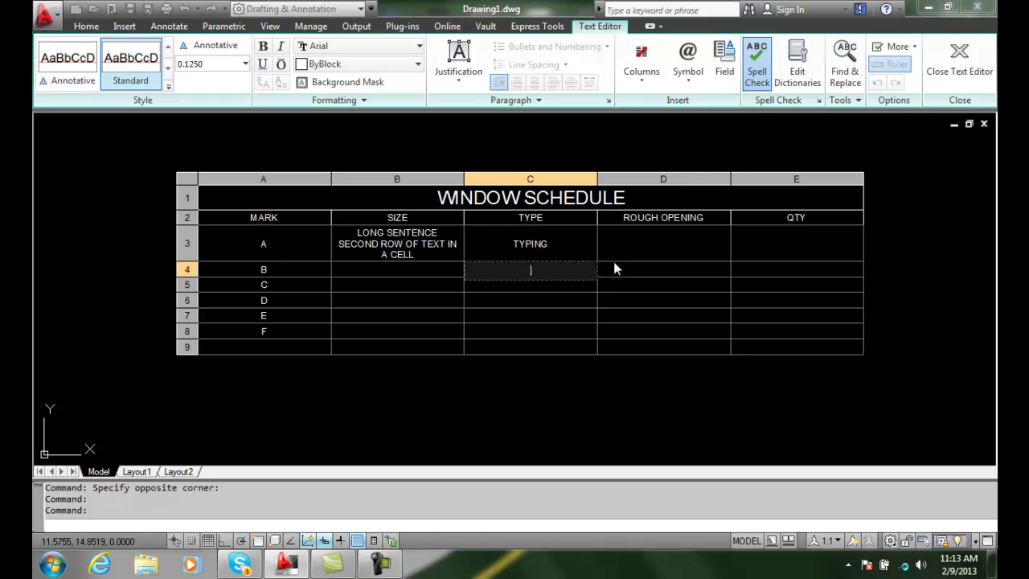
{"action": "key", "text": "Return"}
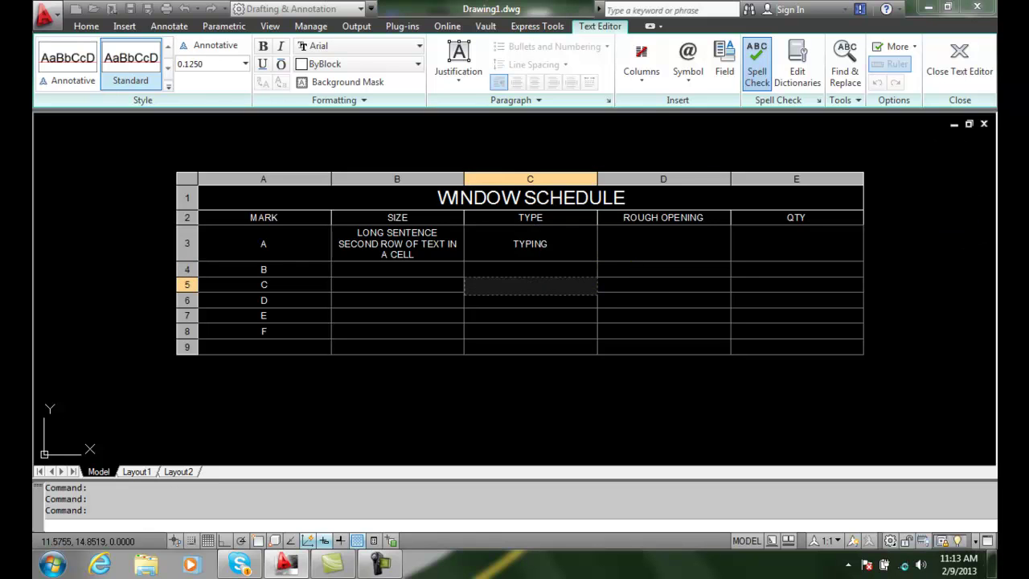
{"action": "key", "text": "Tab"}
{"action": "key", "text": "Tab"}
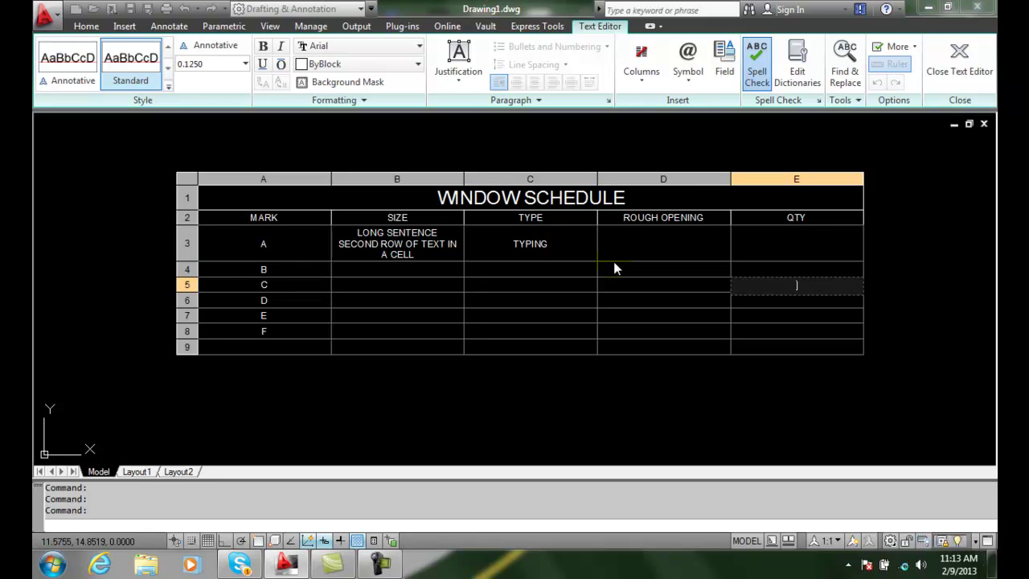
{"action": "left_click", "coordinate": [955, 66]}
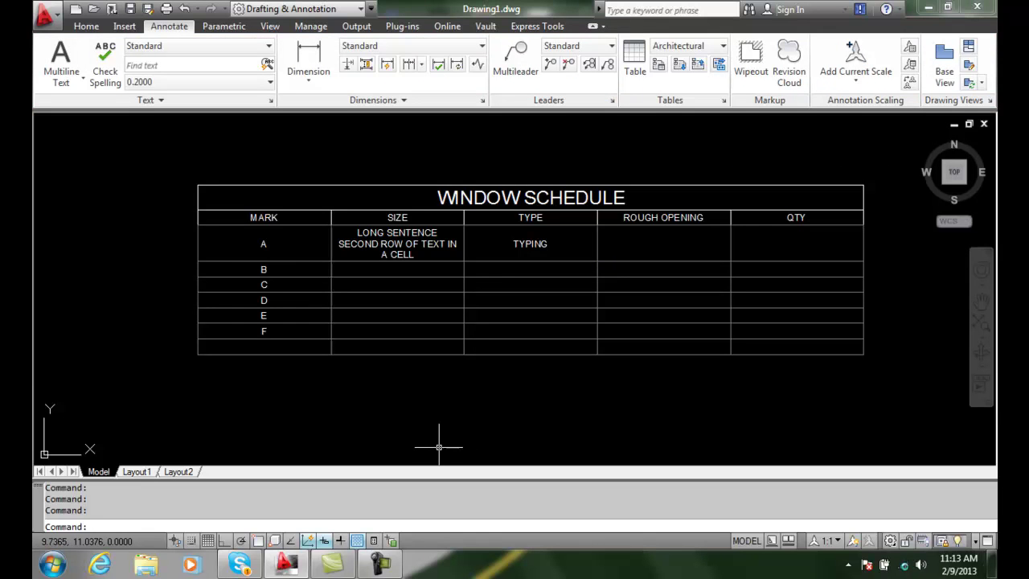